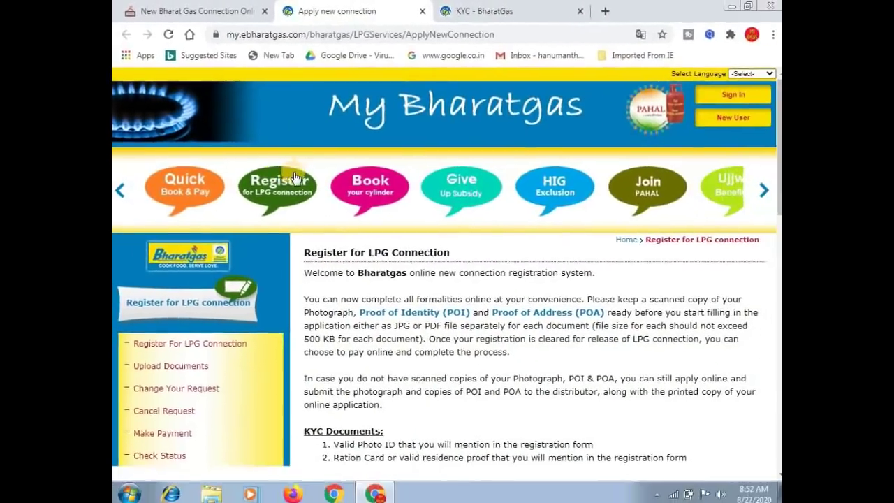
Step: Check the State and District options of the Bharatgas distributor finder and set the District to BIDAR
{"action": "scroll", "coordinate": [316, 295], "scroll_direction": "down", "scroll_amount": 3}
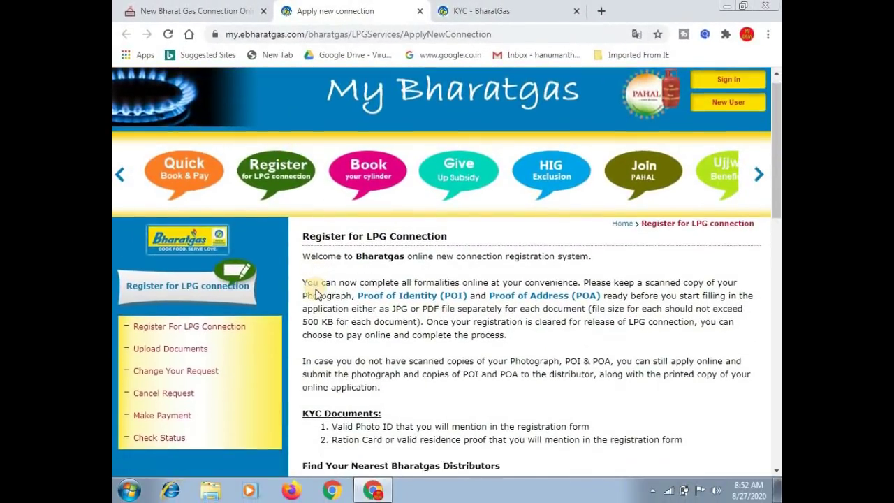
{"action": "scroll", "coordinate": [316, 295], "scroll_direction": "down", "scroll_amount": 2}
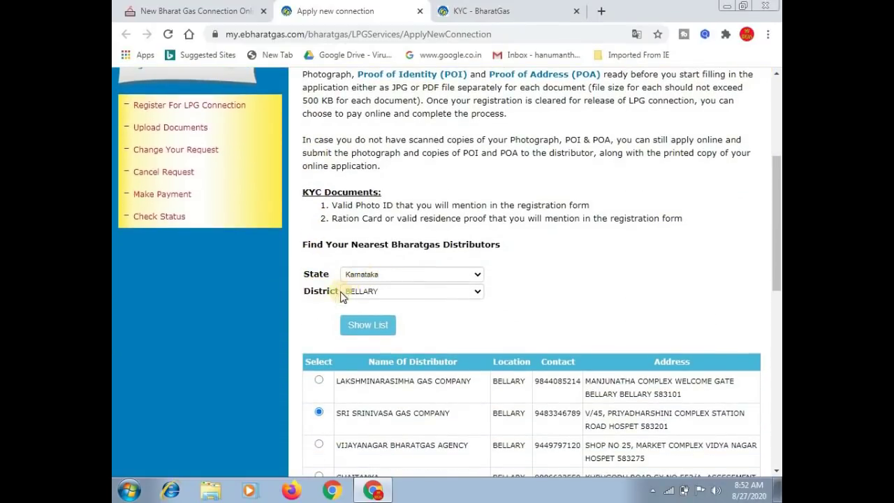
{"action": "left_click", "coordinate": [393, 277]}
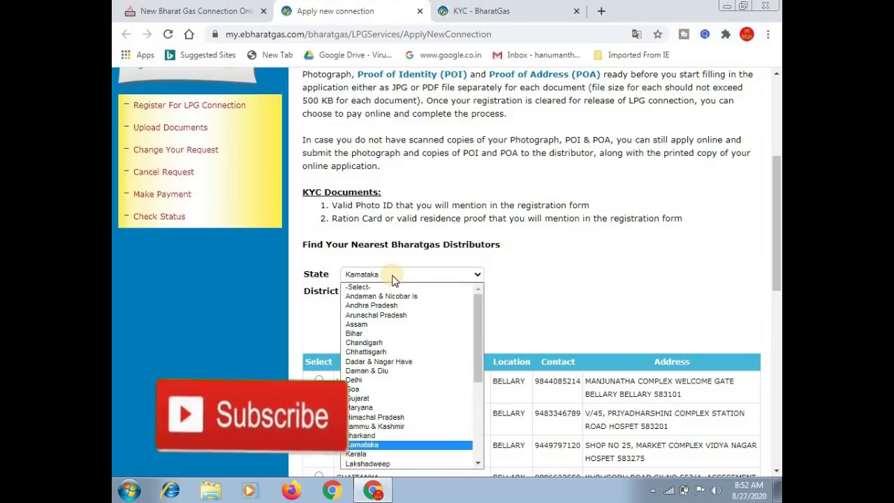
{"action": "left_click", "coordinate": [392, 277]}
{"action": "left_click", "coordinate": [397, 292]}
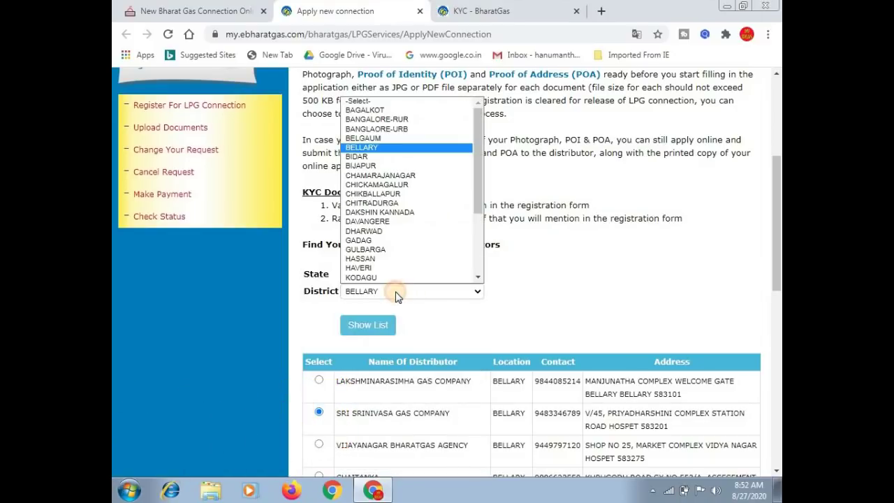
{"action": "left_click", "coordinate": [398, 292]}
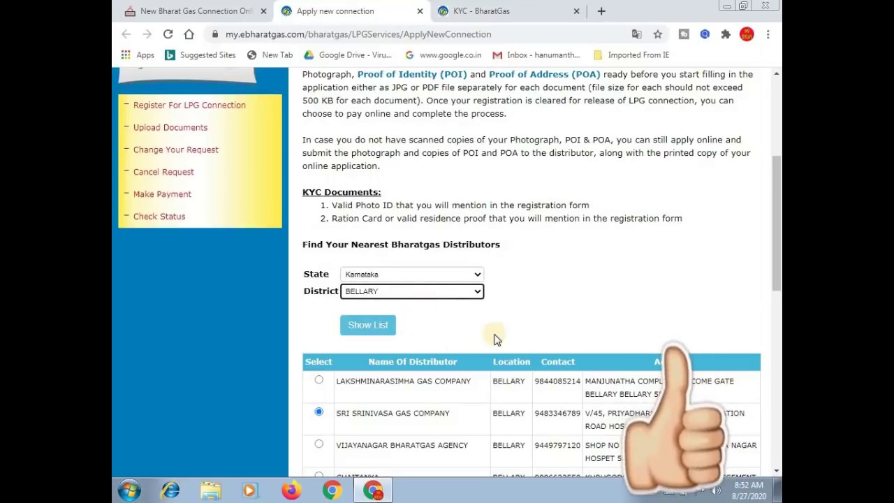
{"action": "key", "text": "Down"}
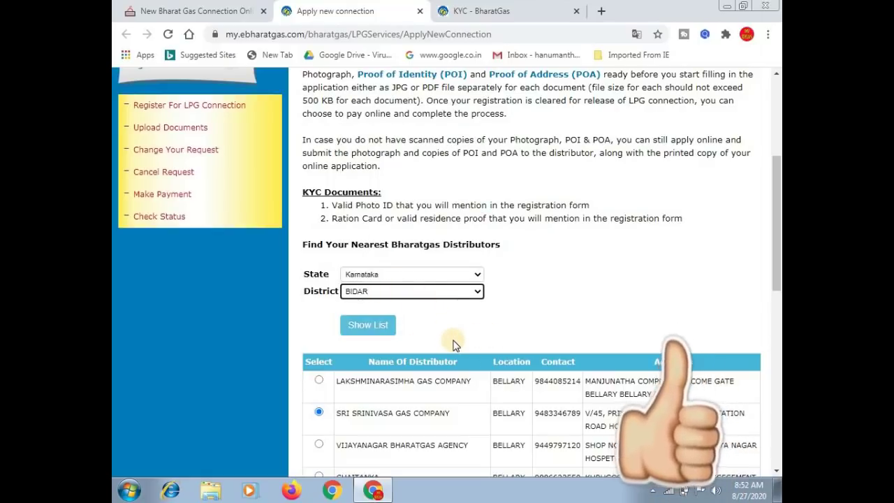
{"action": "left_click", "coordinate": [559, 294]}
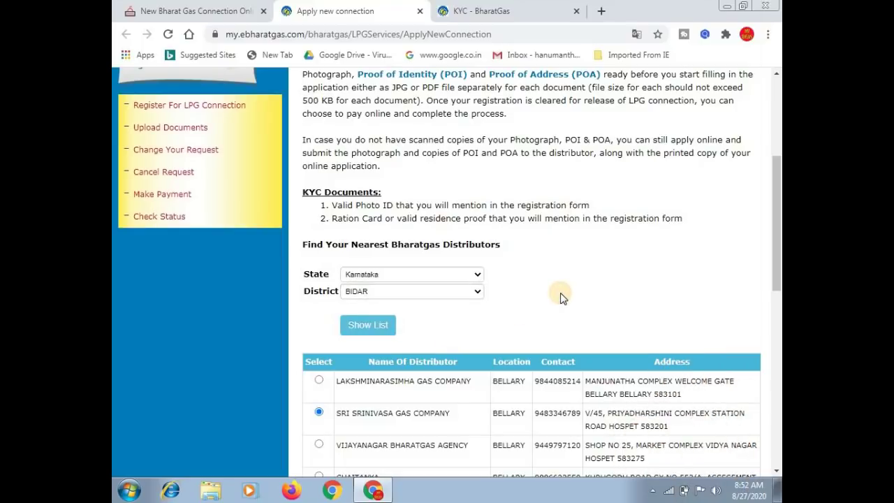
Step: Look through the distributor list and proceed to the KYC form for SRI SRINIVASA GAS COMPANY
{"action": "scroll", "coordinate": [563, 297], "scroll_direction": "down", "scroll_amount": 1}
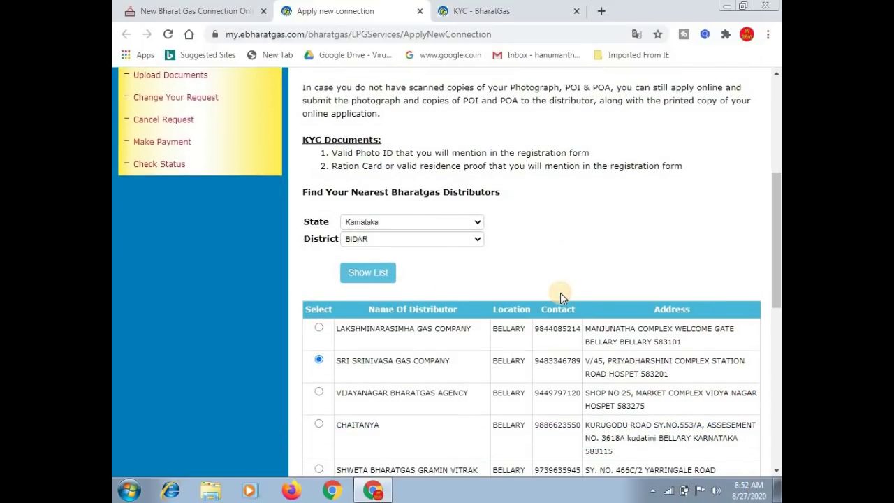
{"action": "scroll", "coordinate": [569, 245], "scroll_direction": "down", "scroll_amount": 3}
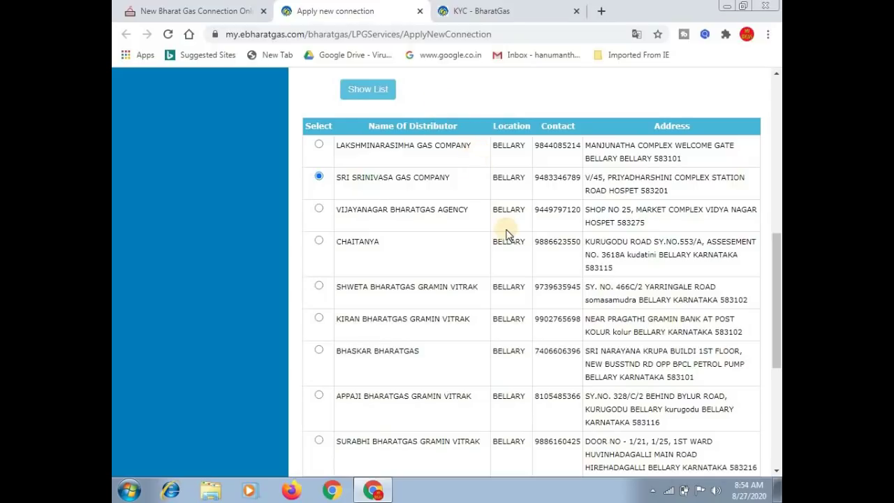
{"action": "left_click_drag", "start_coordinate": [777, 473], "coordinate": [777, 473]}
{"action": "left_click", "coordinate": [333, 412]}
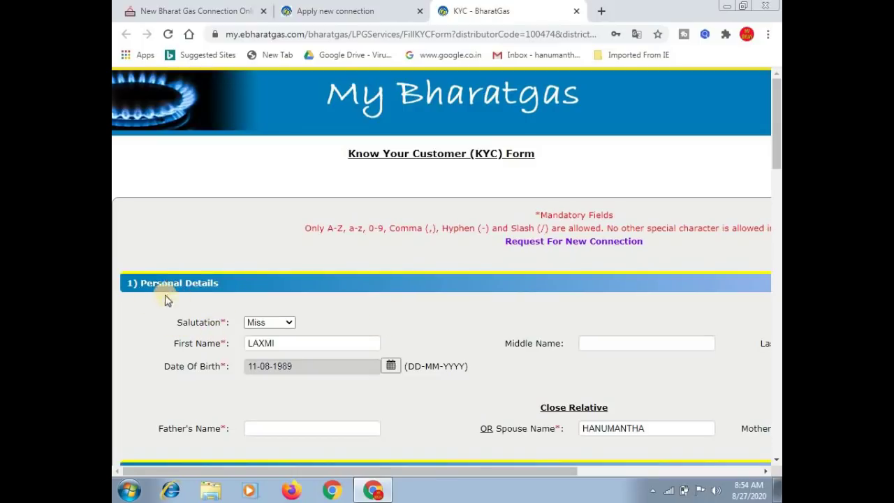
Step: Examine the Salutation options, the name fields and the Date Of Birth calendar in the Personal Details section
{"action": "left_click", "coordinate": [283, 326]}
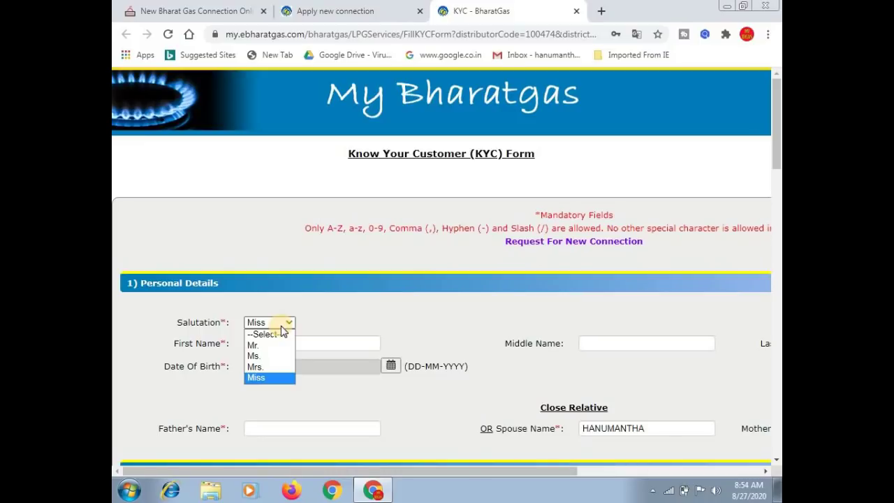
{"action": "left_click", "coordinate": [349, 313]}
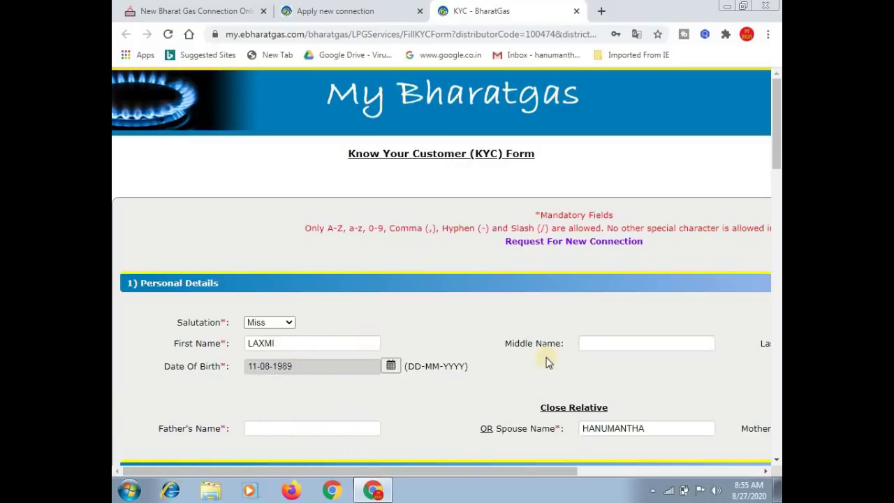
{"action": "left_click_drag", "start_coordinate": [768, 476], "coordinate": [768, 477]}
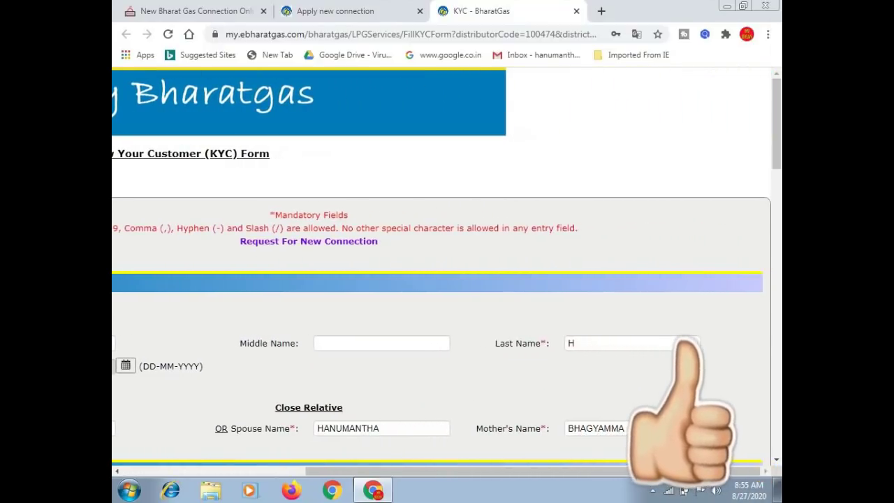
{"action": "left_click_drag", "start_coordinate": [119, 474], "coordinate": [119, 474]}
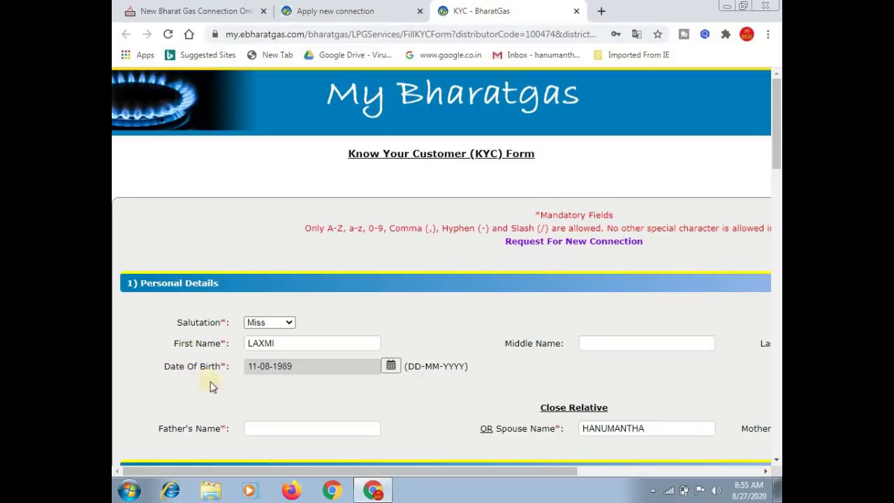
{"action": "left_click", "coordinate": [391, 367]}
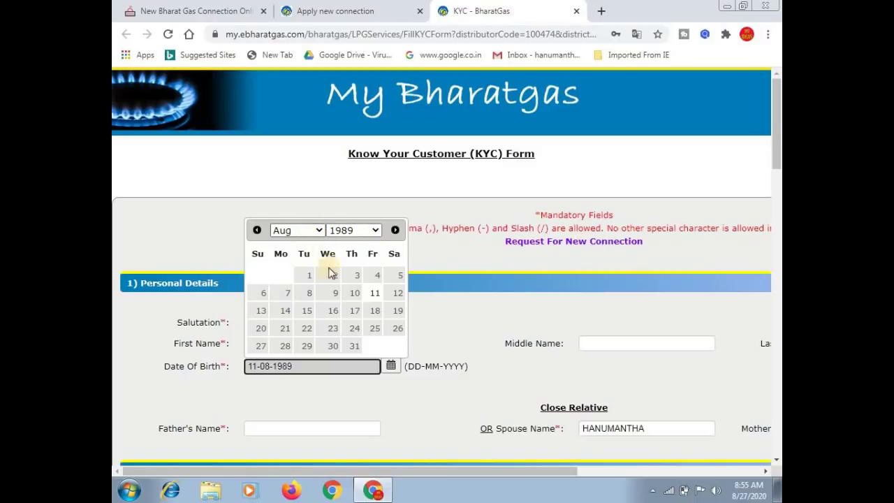
{"action": "left_click", "coordinate": [345, 200]}
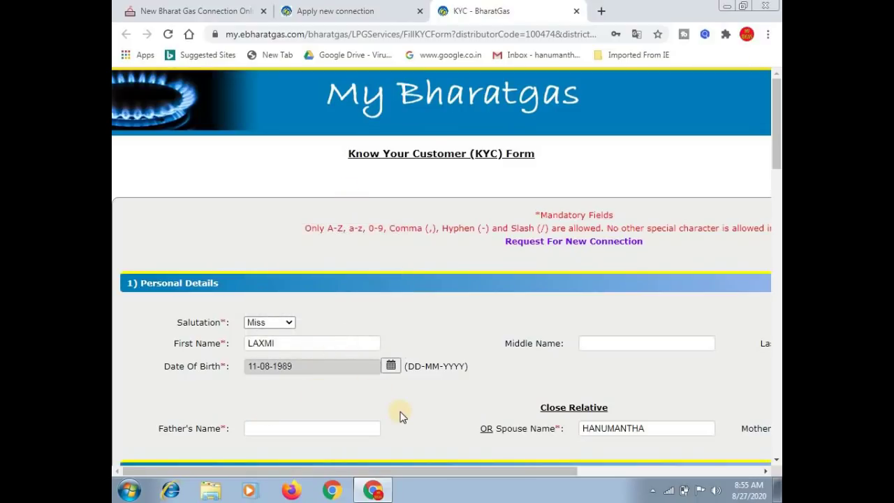
Step: Review the Close Relative fields for father's, spouse's and mother's name across the Personal Details section
{"action": "scroll", "coordinate": [400, 416], "scroll_direction": "down", "scroll_amount": 1}
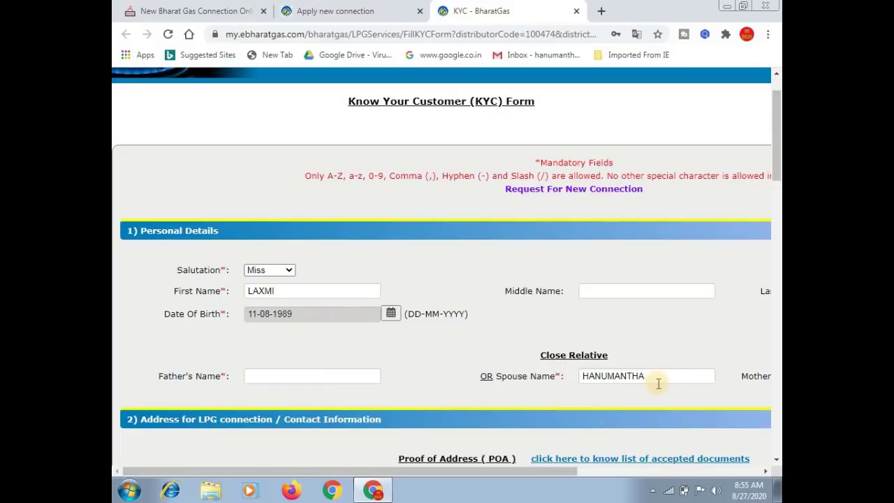
{"action": "scroll", "coordinate": [658, 383], "scroll_direction": "right", "scroll_amount": 5}
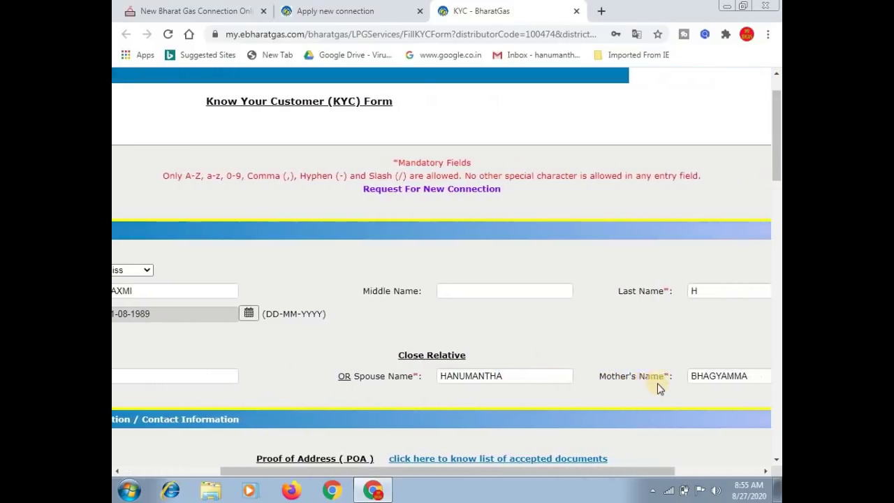
{"action": "scroll", "coordinate": [658, 384], "scroll_direction": "right", "scroll_amount": 2}
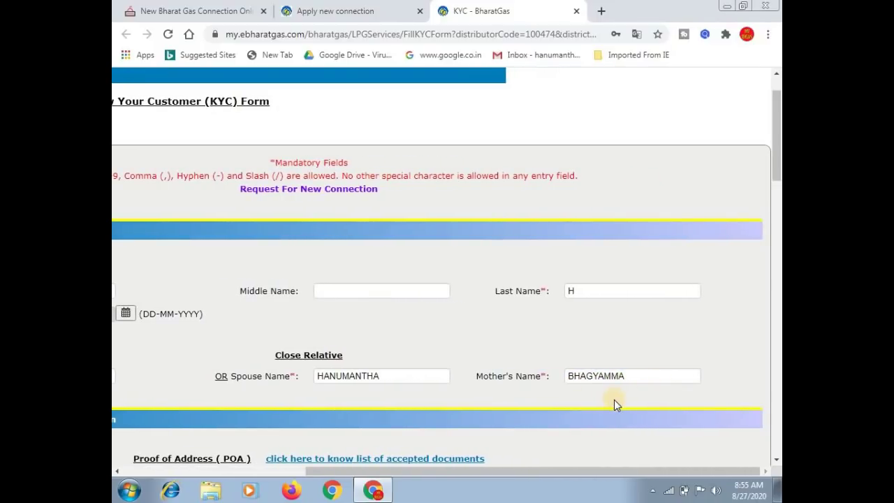
{"action": "scroll", "coordinate": [614, 405], "scroll_direction": "left", "scroll_amount": 5}
{"action": "scroll", "coordinate": [614, 405], "scroll_direction": "left", "scroll_amount": 3}
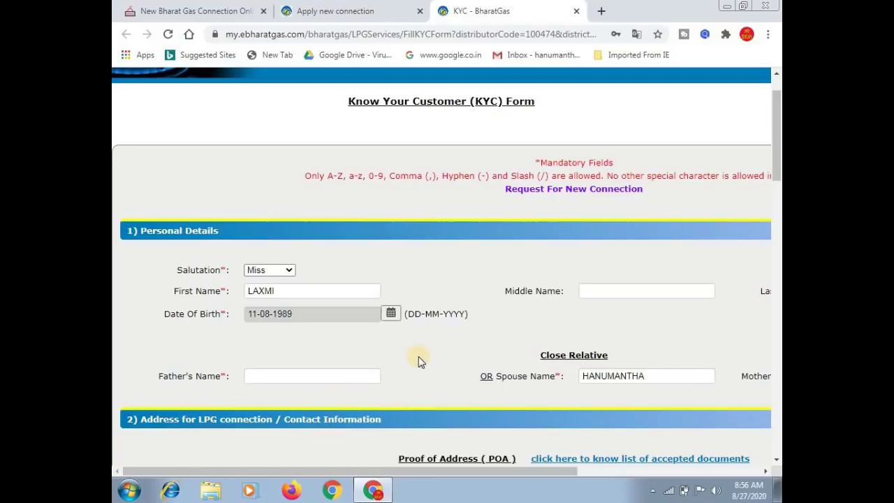
Step: Examine the POA Category options in the Address for LPG connection / Contact Information section
{"action": "scroll", "coordinate": [418, 360], "scroll_direction": "down", "scroll_amount": 2}
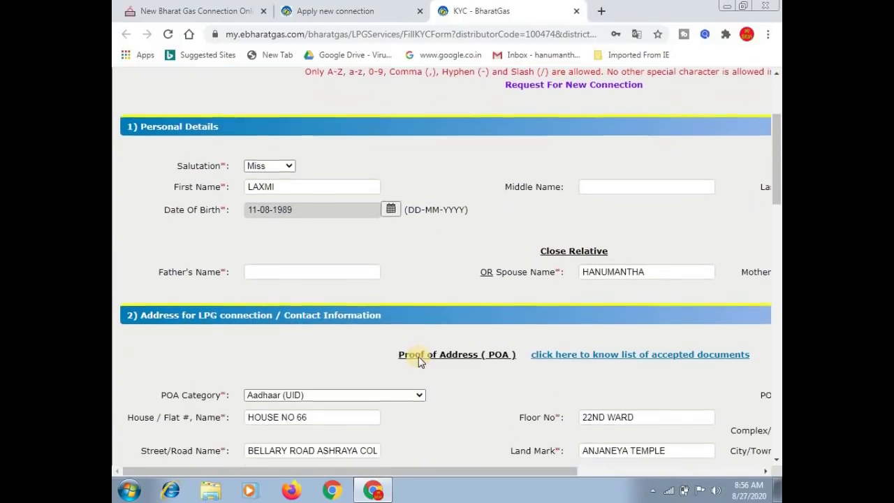
{"action": "scroll", "coordinate": [419, 356], "scroll_direction": "down", "scroll_amount": 2}
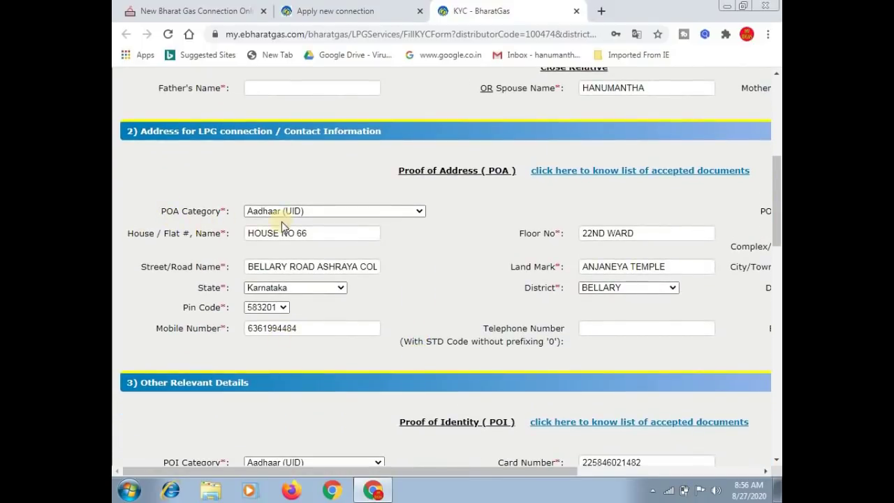
{"action": "left_click", "coordinate": [329, 212]}
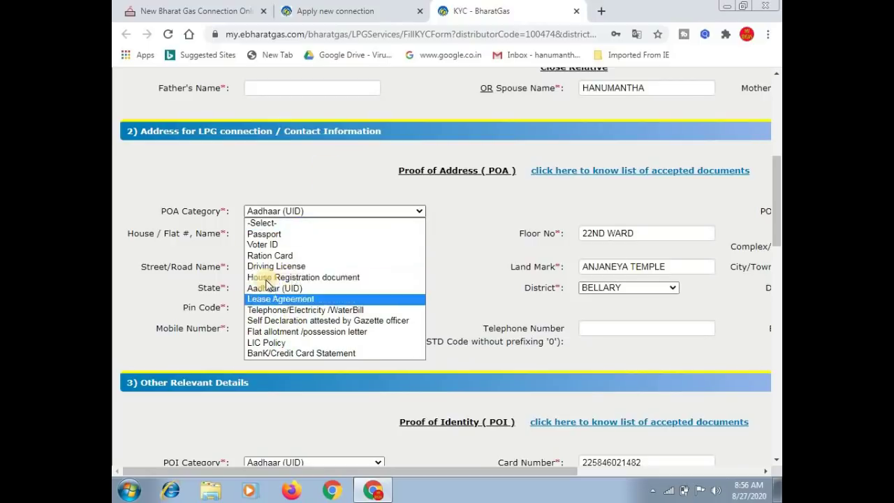
{"action": "left_click", "coordinate": [337, 174]}
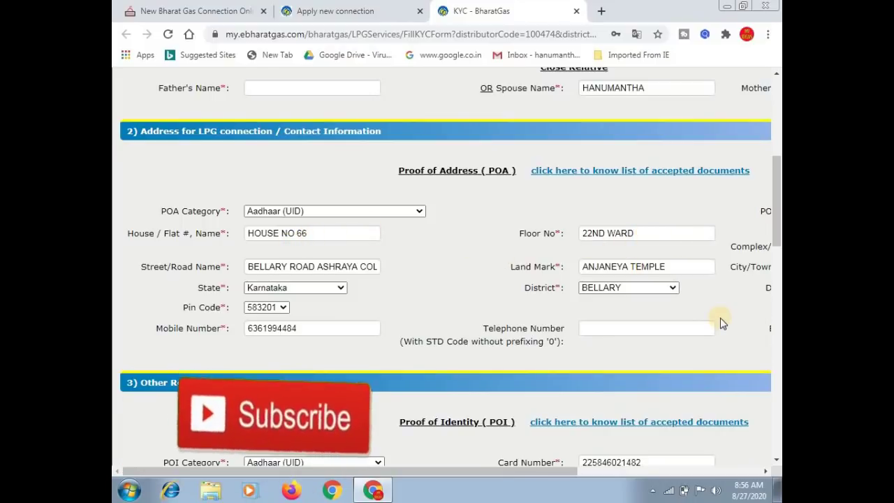
Step: Review the remaining address and contact fields, including the available Pin Code options
{"action": "scroll", "coordinate": [720, 318], "scroll_direction": "right", "scroll_amount": 1}
{"action": "scroll", "coordinate": [721, 318], "scroll_direction": "right", "scroll_amount": 5}
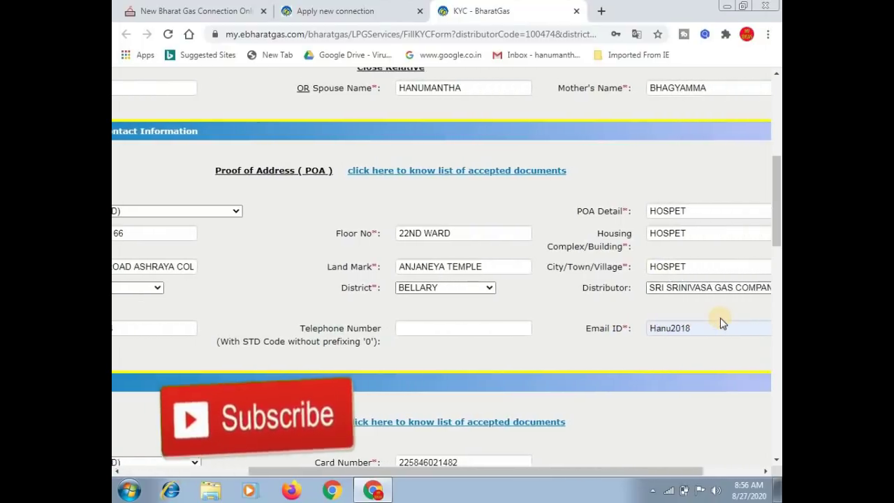
{"action": "scroll", "coordinate": [721, 318], "scroll_direction": "right", "scroll_amount": 1}
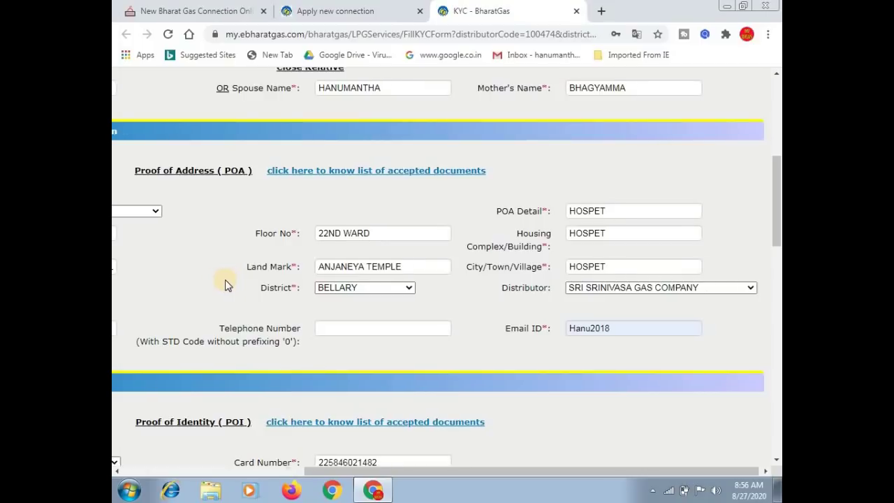
{"action": "scroll", "coordinate": [225, 283], "scroll_direction": "left", "scroll_amount": 5}
{"action": "scroll", "coordinate": [225, 283], "scroll_direction": "left", "scroll_amount": 3}
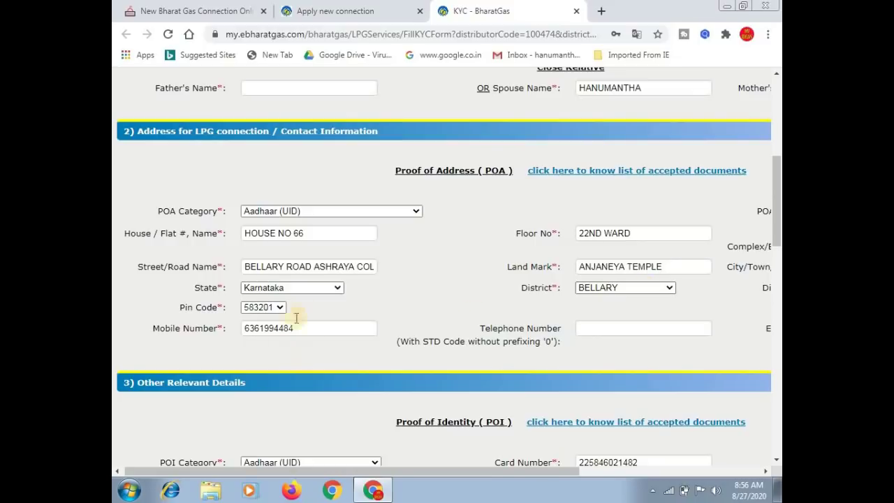
{"action": "left_click", "coordinate": [280, 309]}
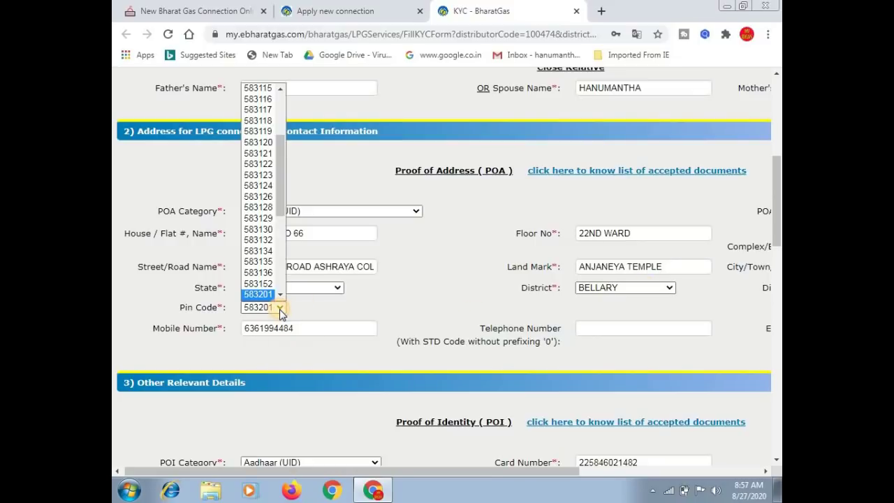
{"action": "left_click", "coordinate": [401, 289]}
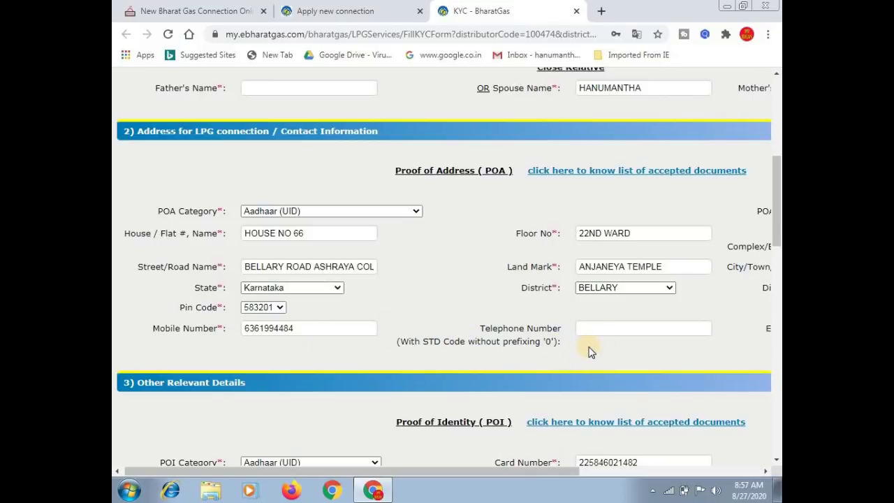
Step: Clear the Email ID field in the contact information
{"action": "scroll", "coordinate": [588, 352], "scroll_direction": "right", "scroll_amount": 5}
{"action": "scroll", "coordinate": [588, 352], "scroll_direction": "right", "scroll_amount": 3}
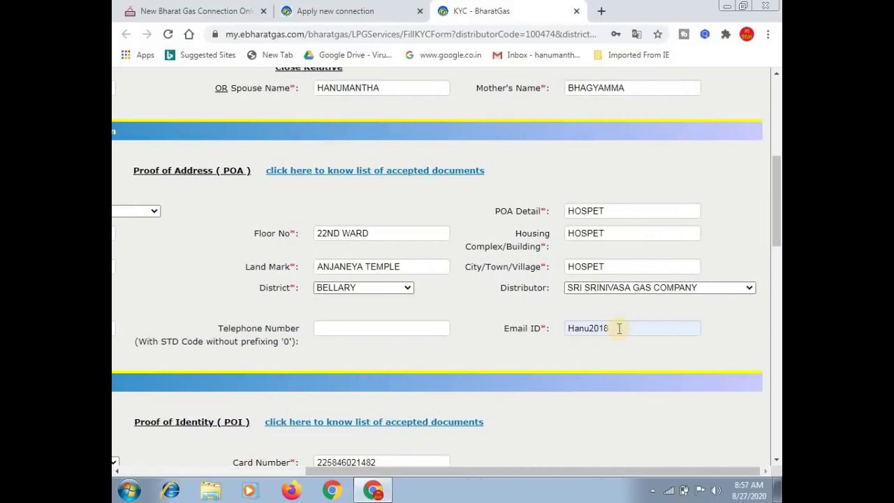
{"action": "left_click", "coordinate": [619, 328]}
{"action": "key", "text": "BackSpace"}
{"action": "key", "text": "BackSpace"}
{"action": "key", "text": "BackSpace"}
{"action": "key", "text": "BackSpace"}
{"action": "key", "text": "BackSpace"}
{"action": "key", "text": "BackSpace"}
{"action": "key", "text": "BackSpace"}
{"action": "key", "text": "BackSpace"}
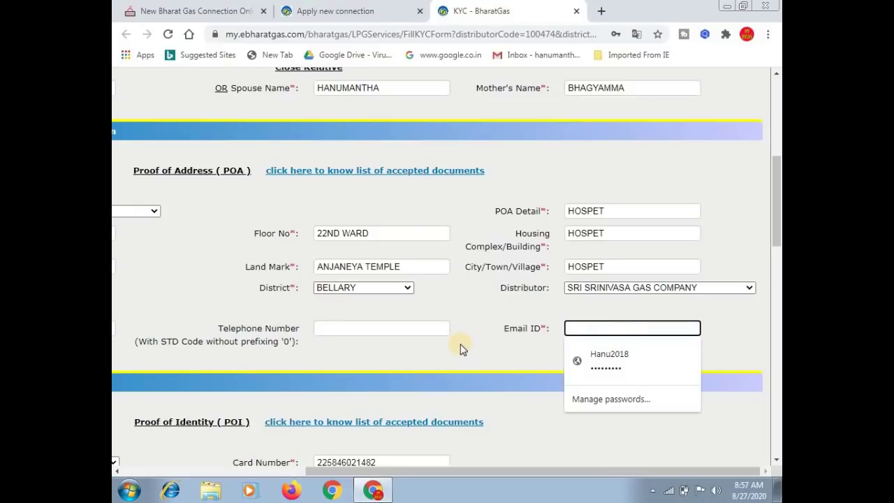
Step: Examine the POI Category options and the State Of Issue options for the ration card in the Other Relevant Details section
{"action": "scroll", "coordinate": [460, 349], "scroll_direction": "left", "scroll_amount": 3}
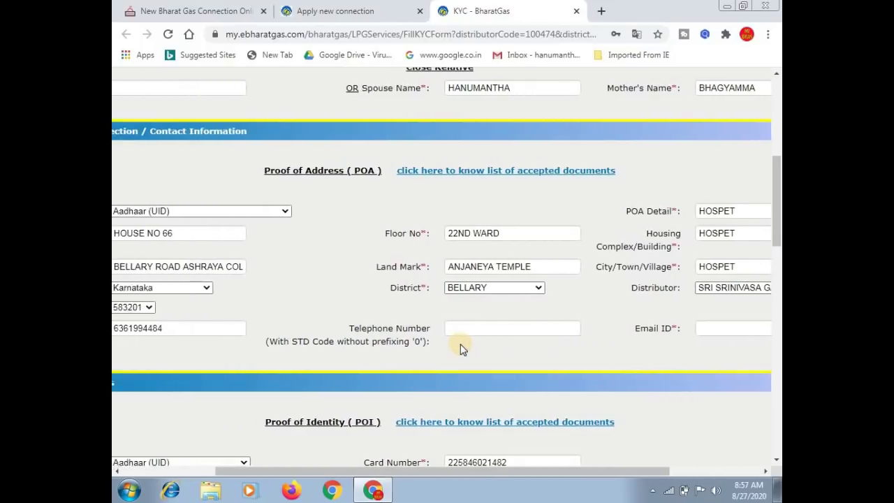
{"action": "scroll", "coordinate": [461, 349], "scroll_direction": "left", "scroll_amount": 3}
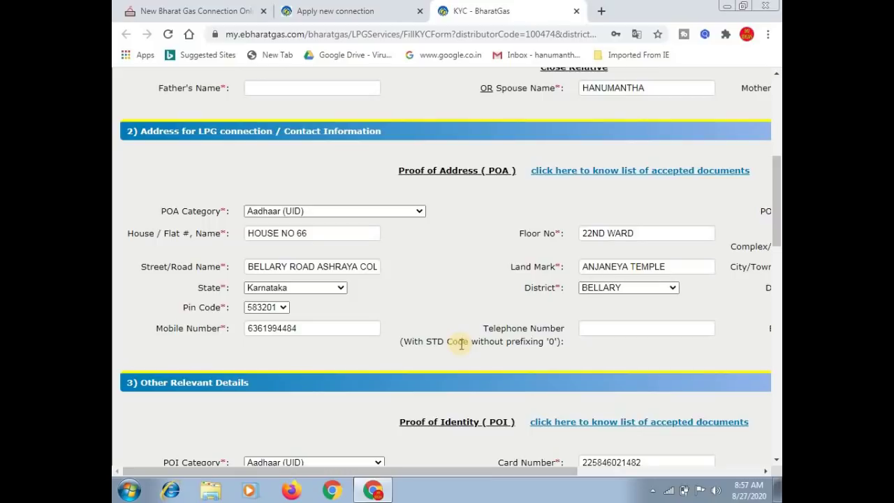
{"action": "scroll", "coordinate": [461, 344], "scroll_direction": "down", "scroll_amount": 3}
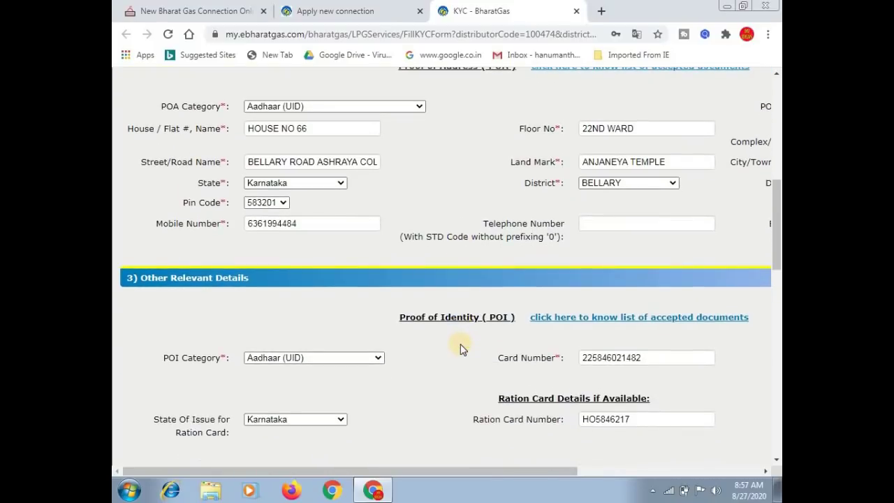
{"action": "scroll", "coordinate": [460, 350], "scroll_direction": "down", "scroll_amount": 3}
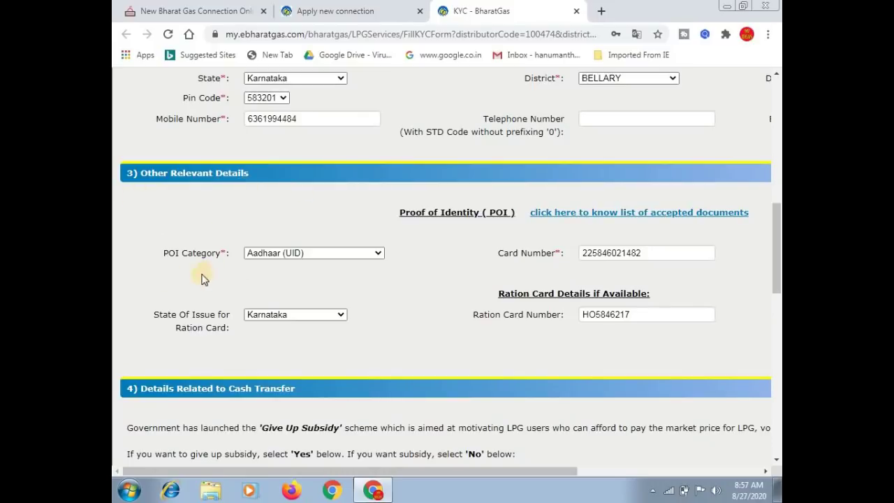
{"action": "left_click", "coordinate": [328, 253]}
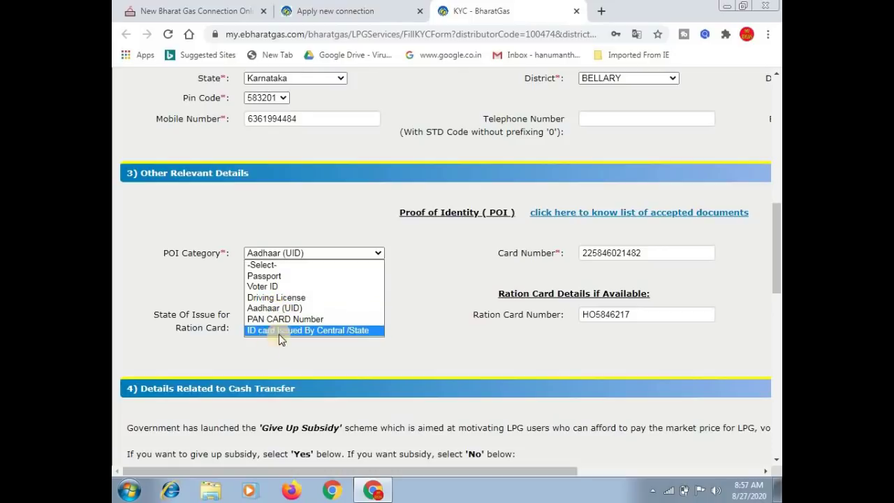
{"action": "left_click", "coordinate": [337, 219]}
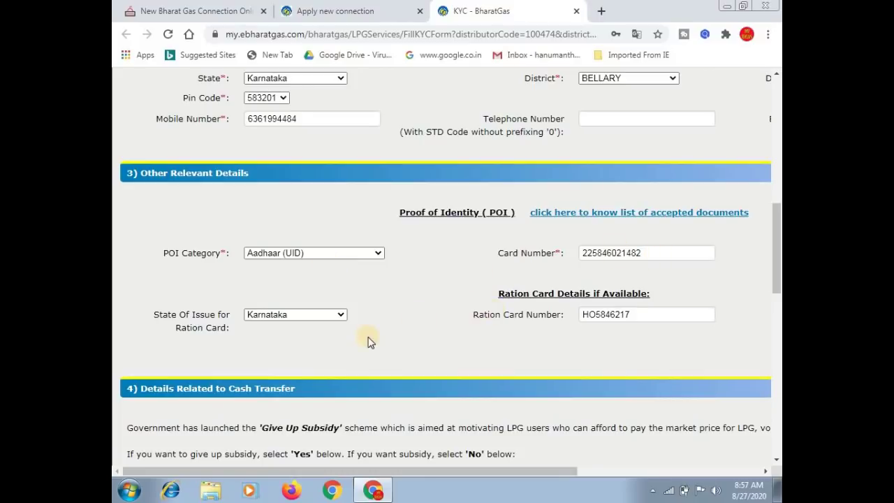
{"action": "left_click", "coordinate": [309, 316]}
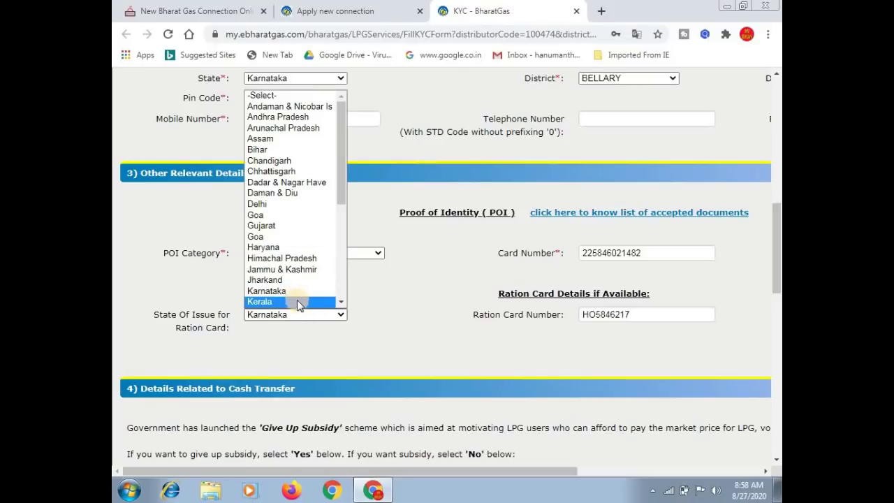
{"action": "left_click", "coordinate": [387, 288]}
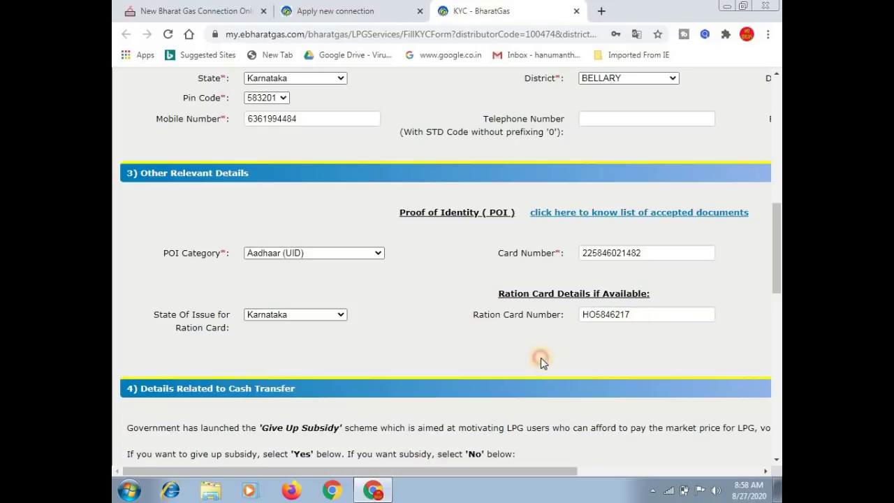
Step: Review the Give Up Subsidy choice and the available Bank Name options in the Details Related to Cash Transfer section
{"action": "scroll", "coordinate": [541, 362], "scroll_direction": "down", "scroll_amount": 3}
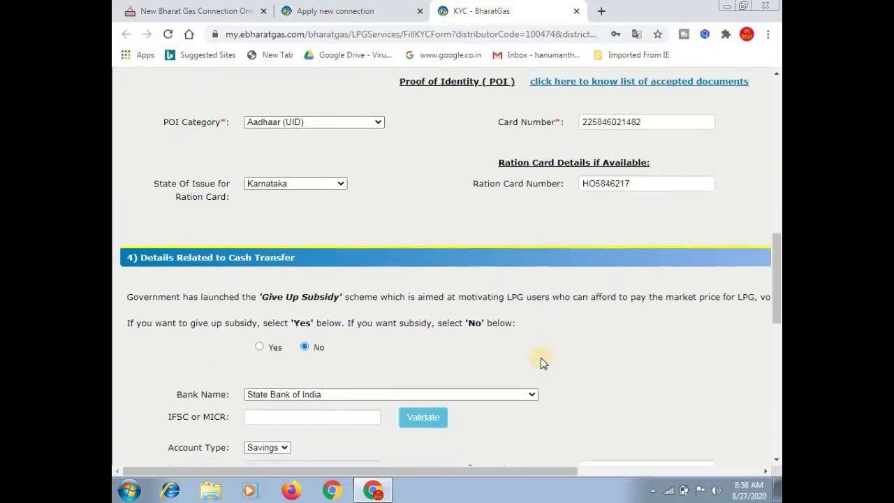
{"action": "scroll", "coordinate": [540, 362], "scroll_direction": "down", "scroll_amount": 2}
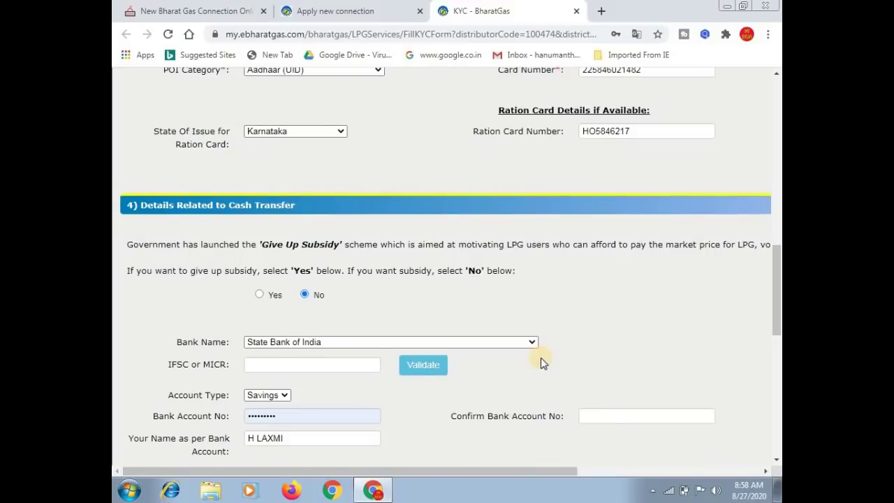
{"action": "scroll", "coordinate": [541, 362], "scroll_direction": "down", "scroll_amount": 1}
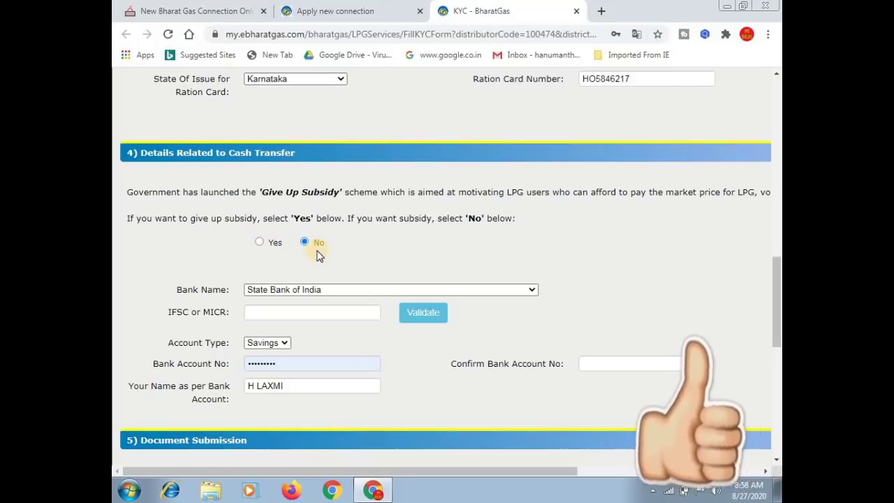
{"action": "left_click", "coordinate": [340, 294]}
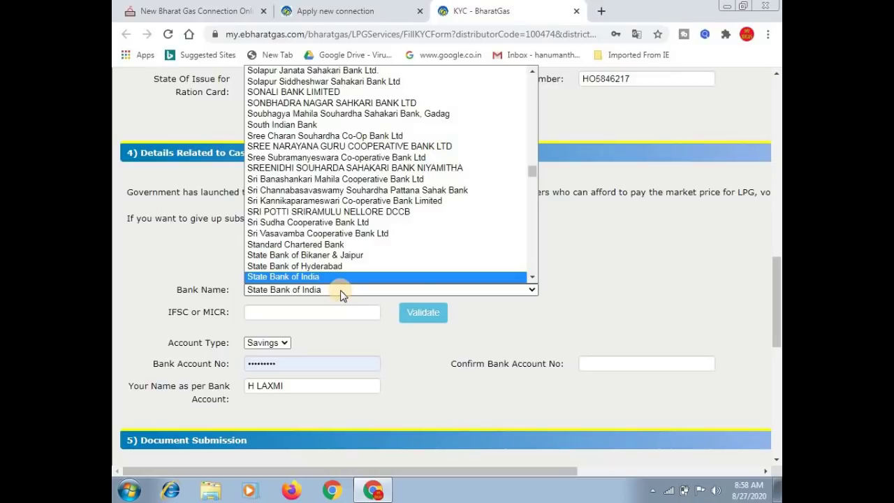
{"action": "left_click", "coordinate": [625, 262]}
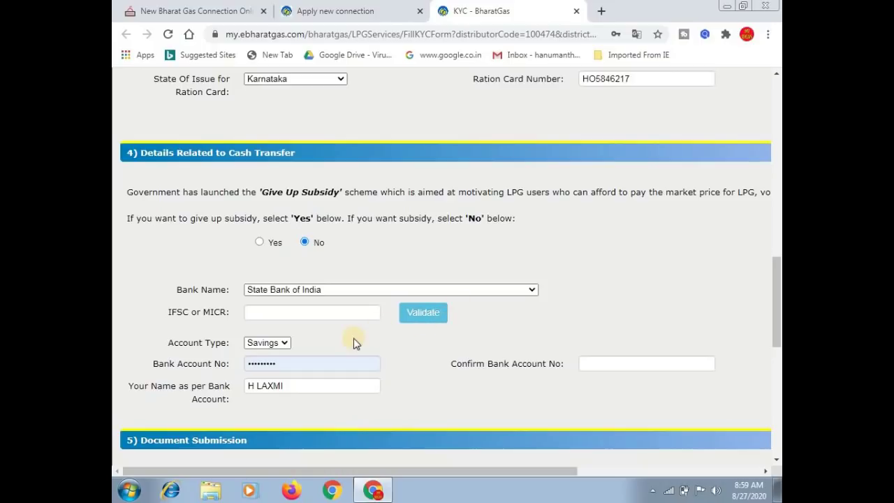
Step: Examine the Account Type options and the bank account number, confirmation and account holder name fields
{"action": "left_click", "coordinate": [278, 343]}
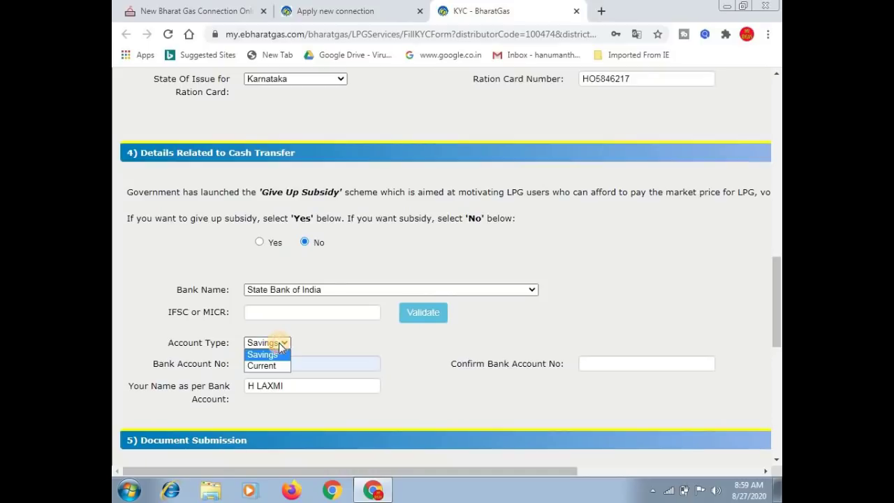
{"action": "left_click", "coordinate": [279, 342]}
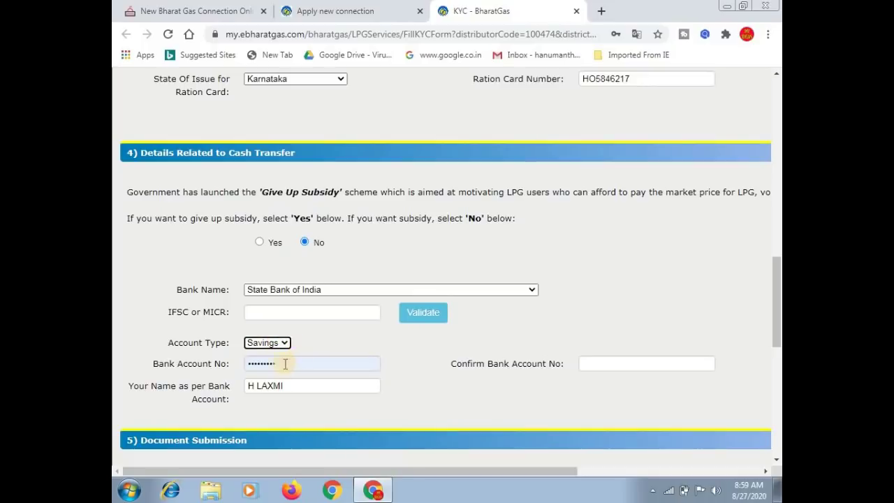
{"action": "left_click", "coordinate": [612, 364]}
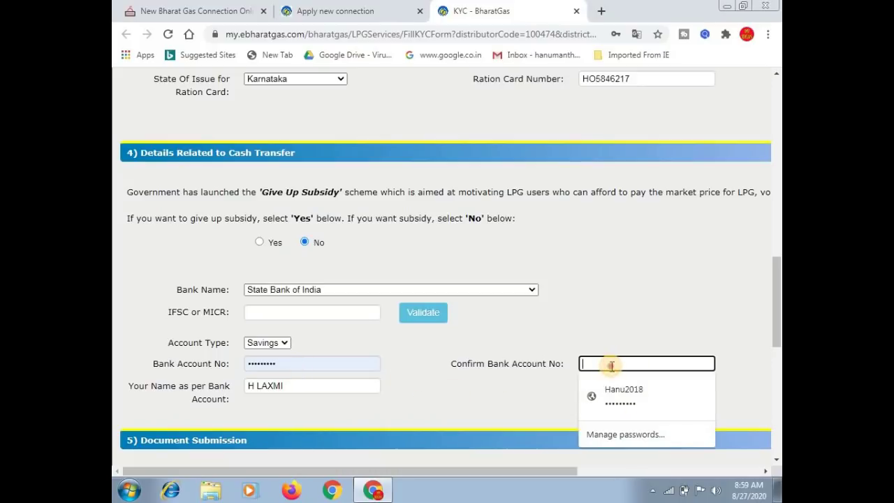
{"action": "left_click", "coordinate": [301, 387]}
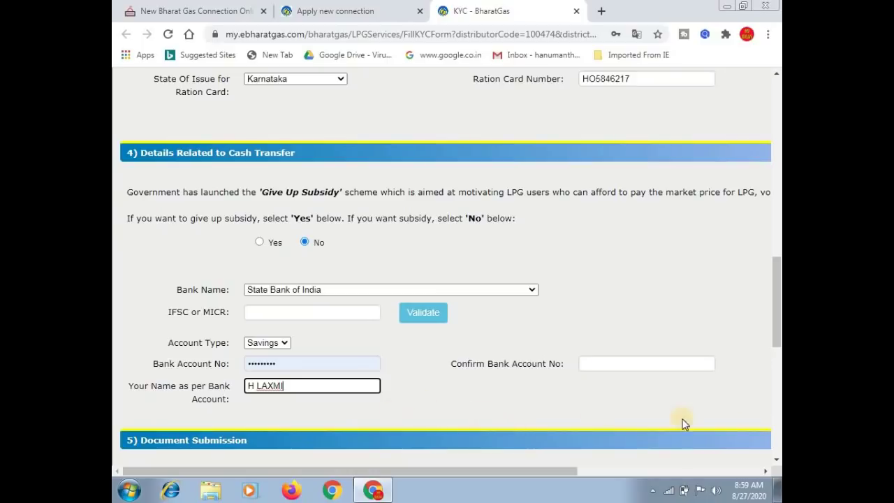
Step: Review the Document Submission options for the photograph and supporting documents, along with the declaration checkbox
{"action": "left_click", "coordinate": [777, 459]}
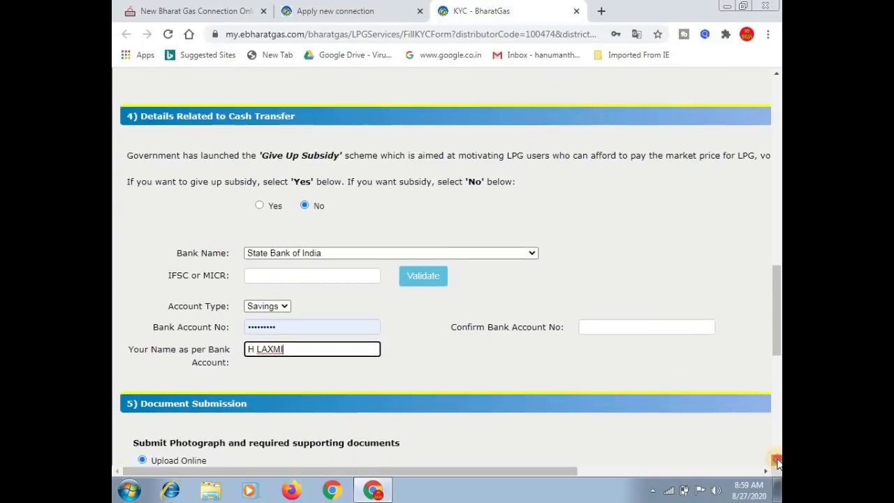
{"action": "scroll", "coordinate": [485, 383], "scroll_direction": "down", "scroll_amount": 4}
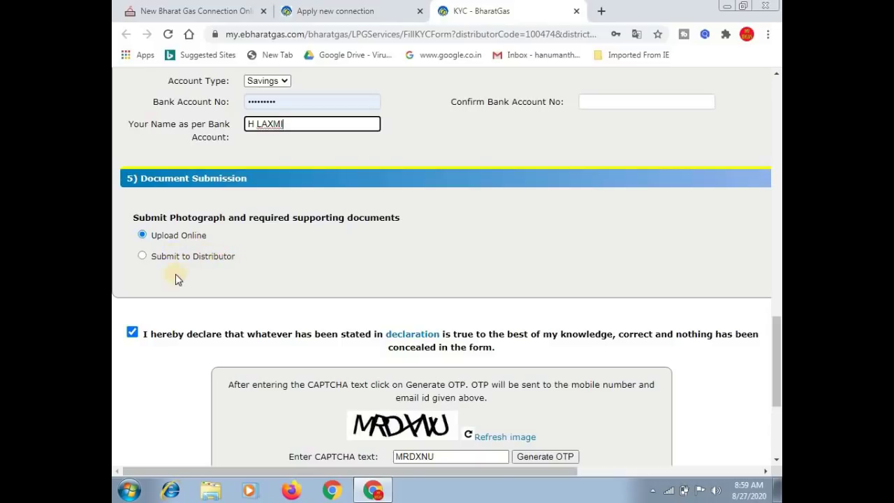
{"action": "left_click", "coordinate": [143, 241]}
{"action": "left_click", "coordinate": [148, 239]}
{"action": "left_click", "coordinate": [133, 335]}
Step: Review the CAPTCHA entry, the SMS and Email OTP fields, and the form's submission area
{"action": "scroll", "coordinate": [734, 441], "scroll_direction": "down", "scroll_amount": 3}
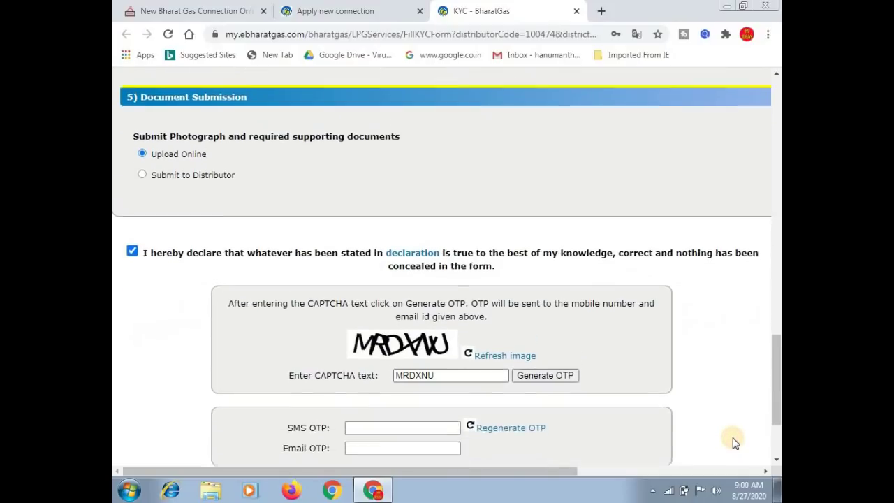
{"action": "left_click", "coordinate": [444, 356]}
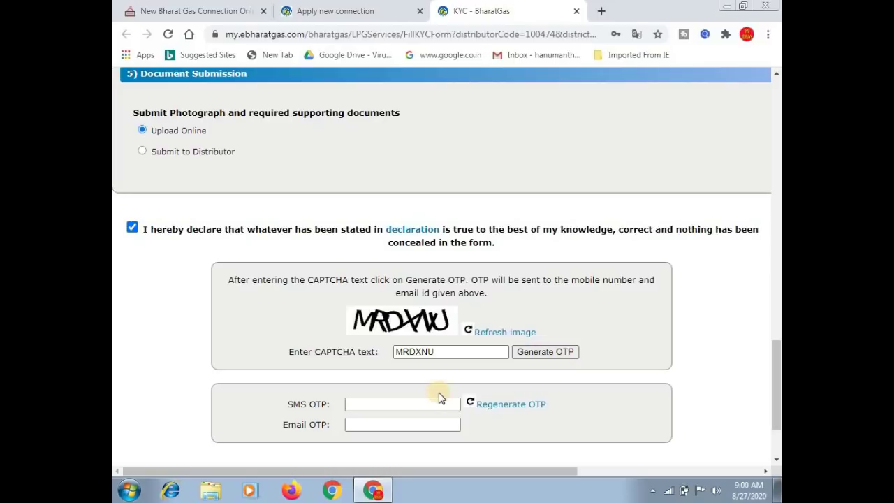
{"action": "left_click", "coordinate": [384, 408]}
{"action": "scroll", "coordinate": [702, 422], "scroll_direction": "down", "scroll_amount": 3}
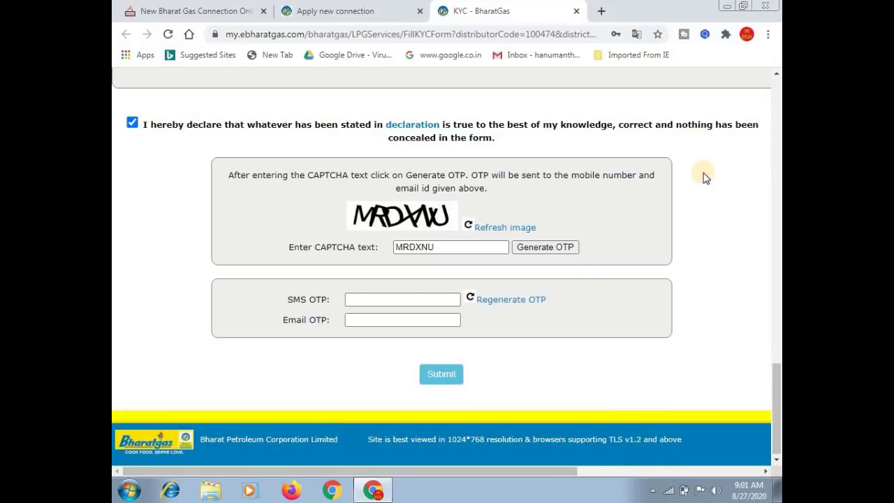
Step: Look back over the KYC form from the OTP area up to the Personal Details section
{"action": "scroll", "coordinate": [709, 119], "scroll_direction": "up", "scroll_amount": 3}
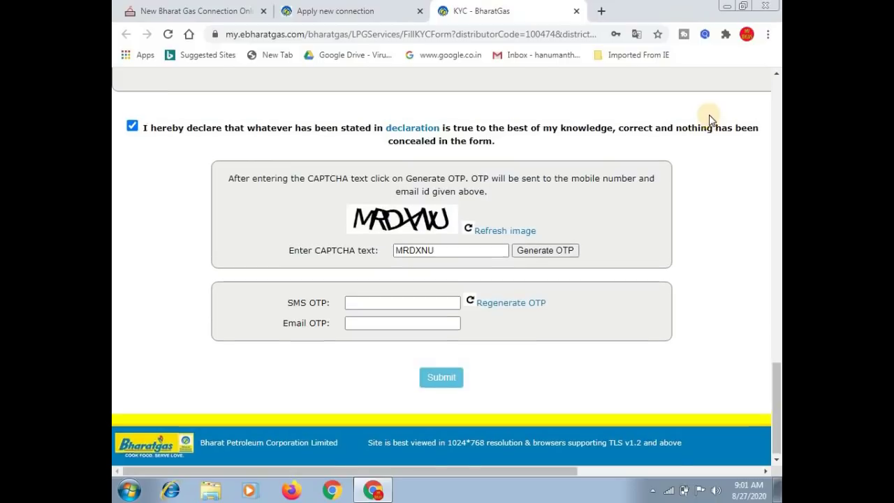
{"action": "scroll", "coordinate": [709, 118], "scroll_direction": "up", "scroll_amount": 4}
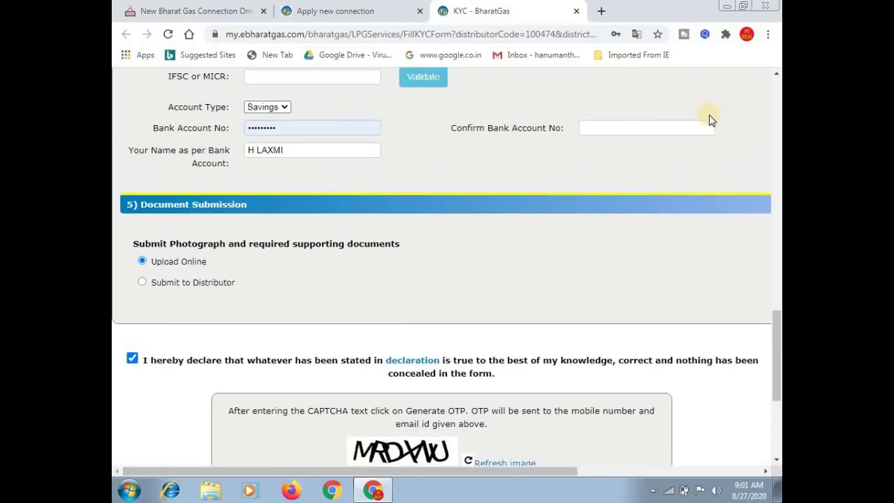
{"action": "scroll", "coordinate": [709, 115], "scroll_direction": "up", "scroll_amount": 4}
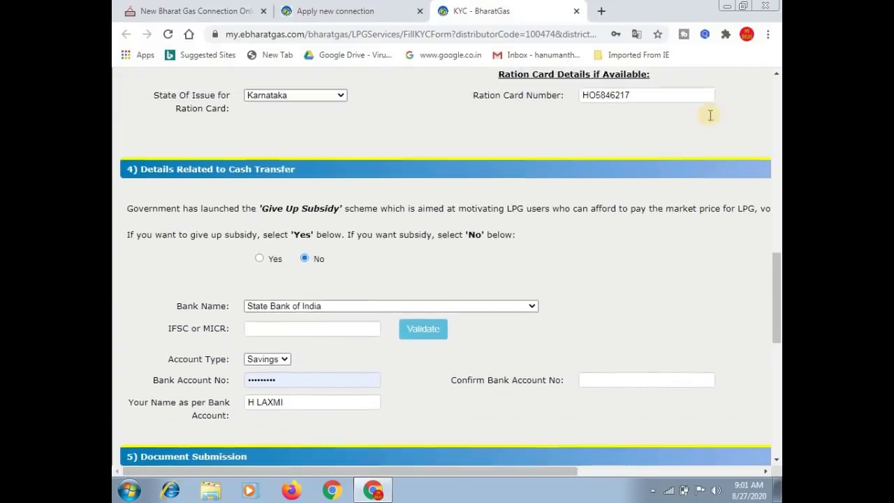
{"action": "scroll", "coordinate": [710, 116], "scroll_direction": "up", "scroll_amount": 3}
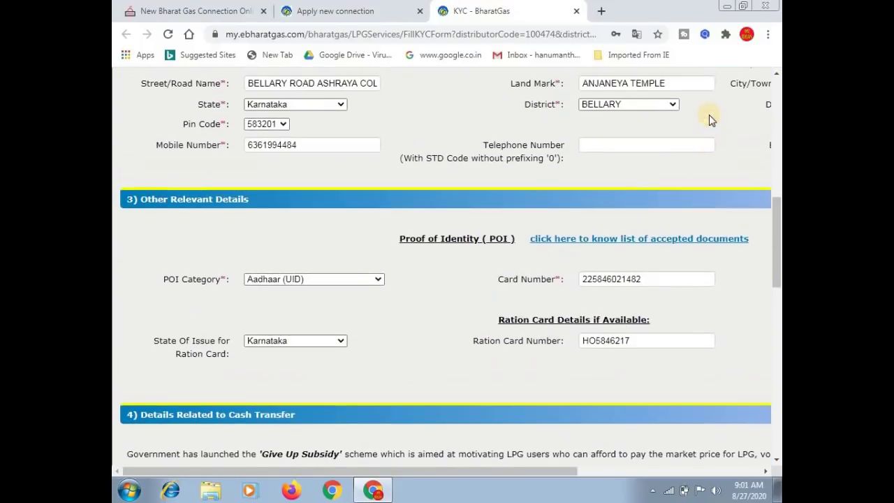
{"action": "scroll", "coordinate": [709, 119], "scroll_direction": "up", "scroll_amount": 4}
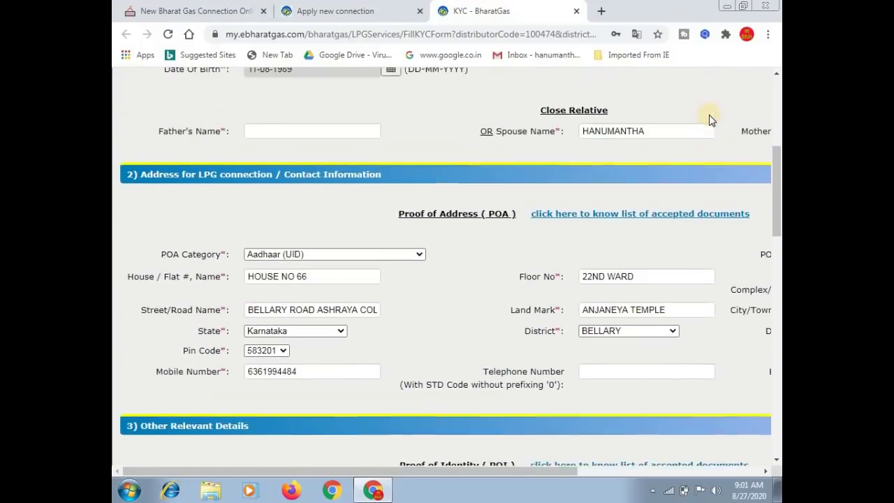
{"action": "scroll", "coordinate": [709, 119], "scroll_direction": "up", "scroll_amount": 2}
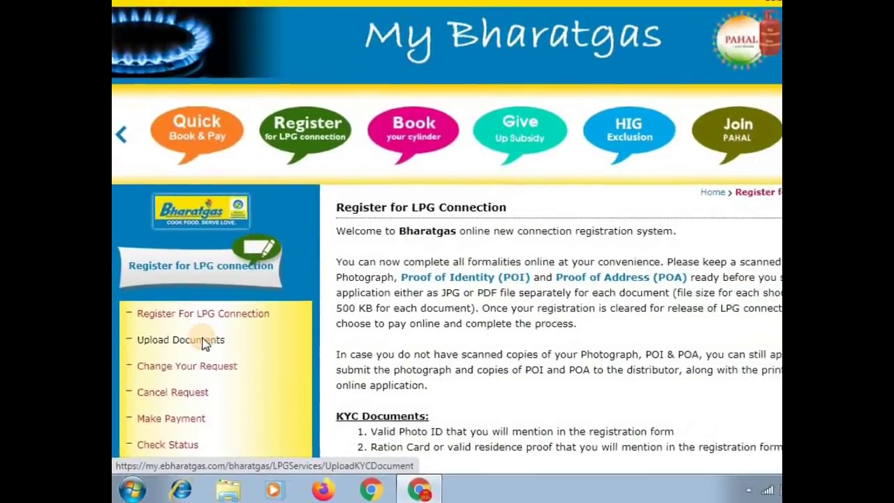
Step: Open the Upload Documents page and review its mandatory fields and the other links for managing the connection request
{"action": "left_click", "coordinate": [252, 269]}
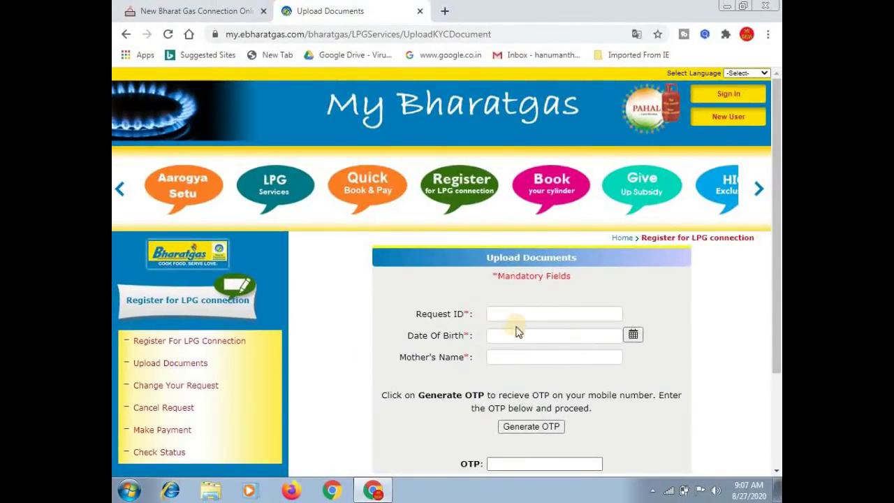
{"action": "left_click", "coordinate": [500, 314]}
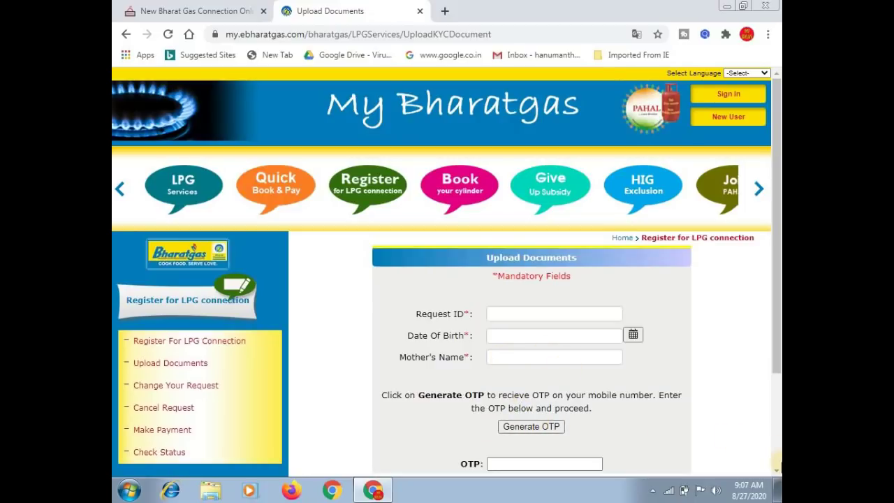
{"action": "scroll", "coordinate": [778, 477], "scroll_direction": "down", "scroll_amount": 2}
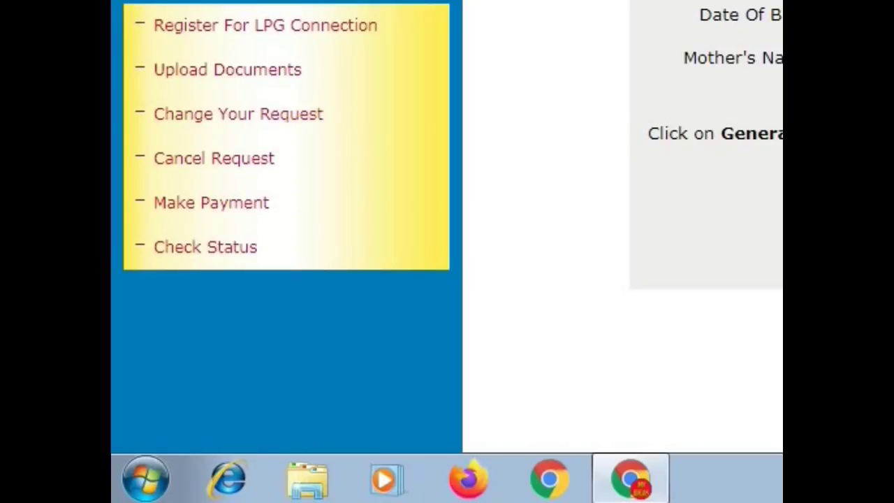
{"action": "left_click_drag", "start_coordinate": [373, 105], "coordinate": [519, 109]}
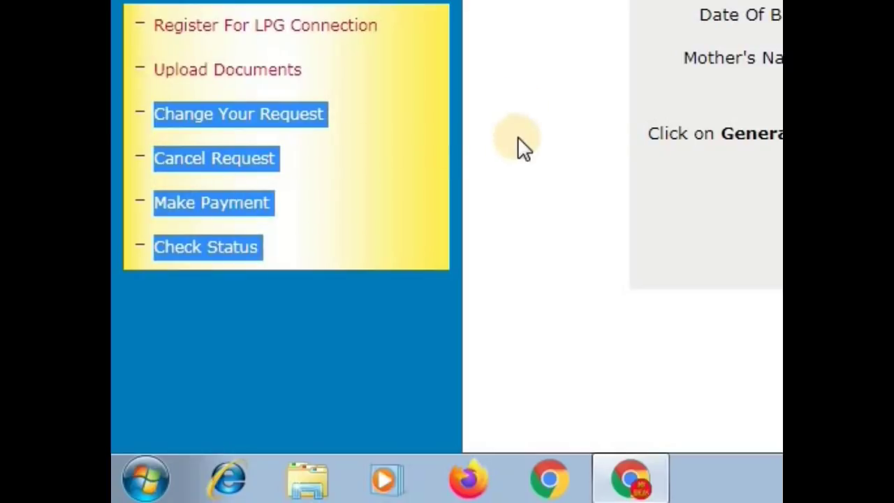
{"action": "left_click", "coordinate": [518, 136]}
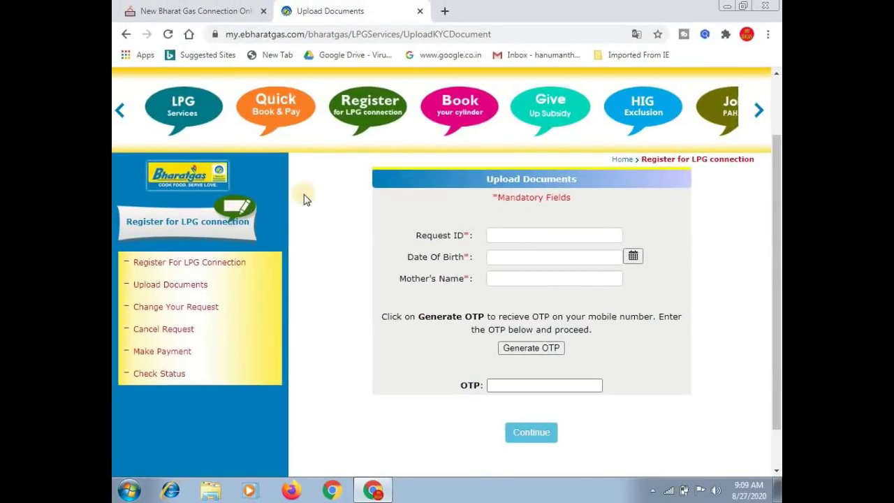
Step: Open the Make Payment page and review its Request ID, Date Of Birth, Mother's Name and OTP fields
{"action": "left_click", "coordinate": [174, 355]}
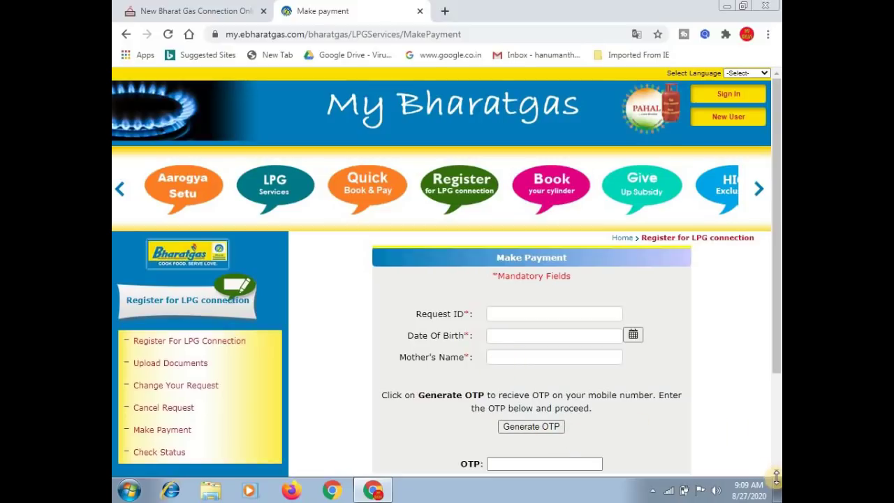
{"action": "scroll", "coordinate": [778, 475], "scroll_direction": "down", "scroll_amount": 2}
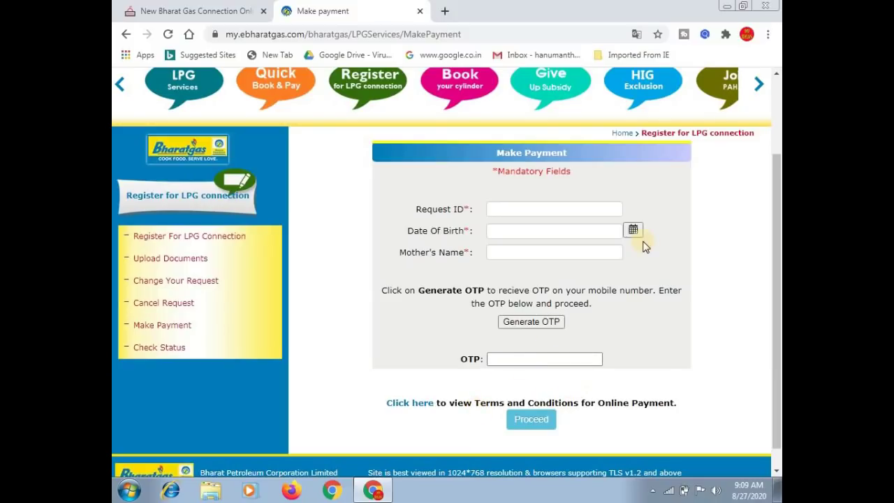
{"action": "left_click", "coordinate": [776, 74]}
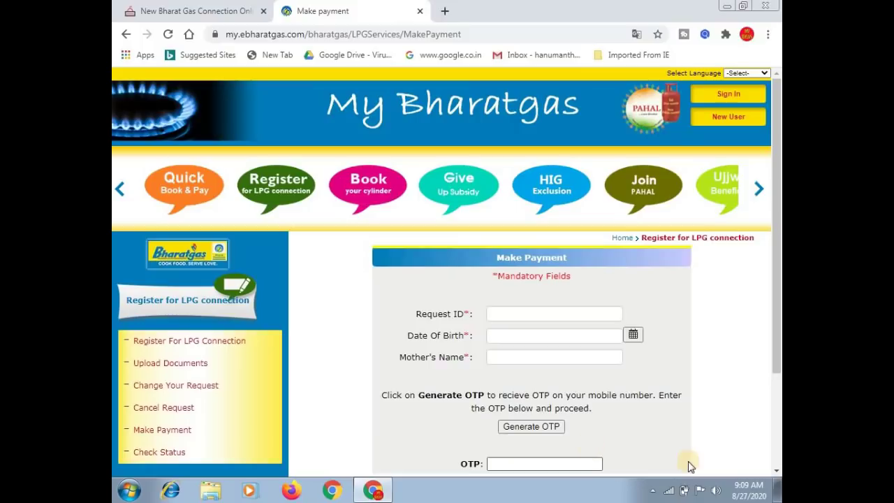
Step: Open the Check Status page and review the fields required for tracking the LPG connection request
{"action": "scroll", "coordinate": [778, 475], "scroll_direction": "down", "scroll_amount": 3}
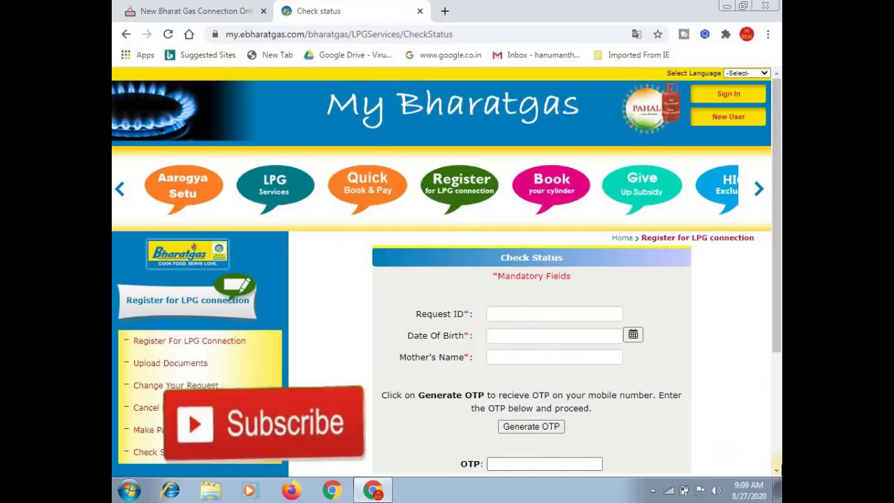
{"action": "scroll", "coordinate": [699, 454], "scroll_direction": "down", "scroll_amount": 2}
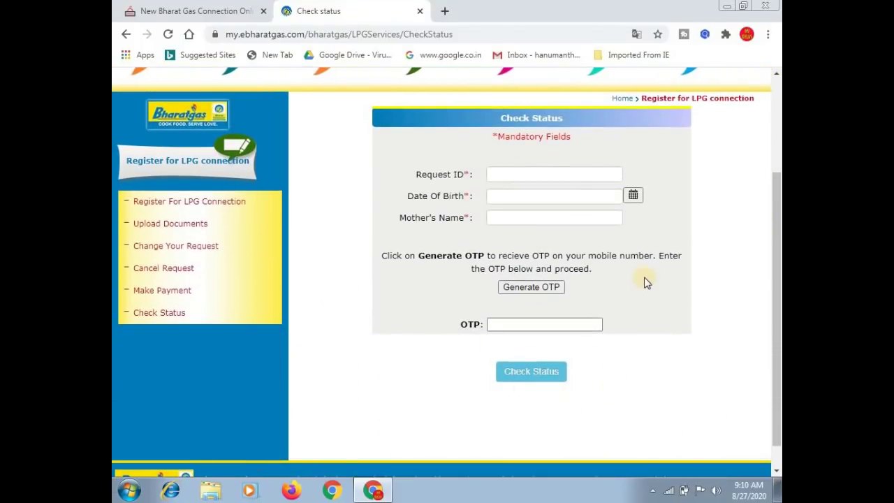
{"action": "scroll", "coordinate": [777, 77], "scroll_direction": "up", "scroll_amount": 3}
{"action": "scroll", "coordinate": [778, 77], "scroll_direction": "up", "scroll_amount": 1}
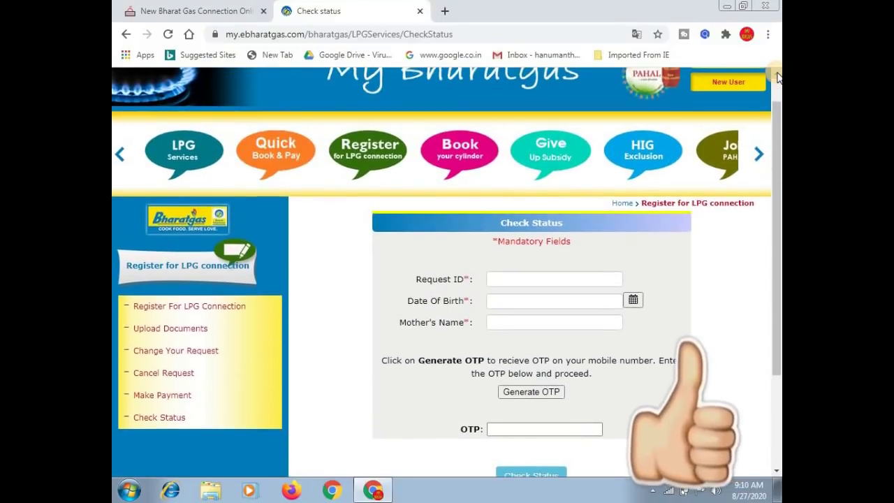
{"action": "scroll", "coordinate": [778, 77], "scroll_direction": "up", "scroll_amount": 1}
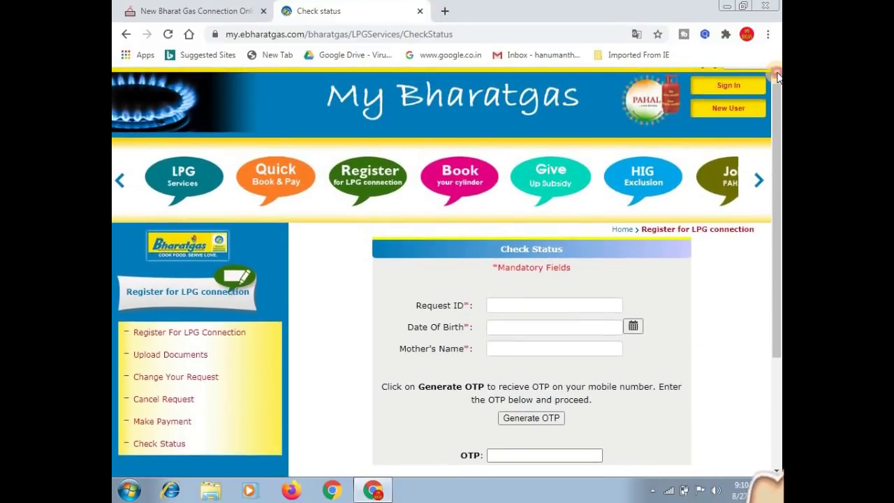